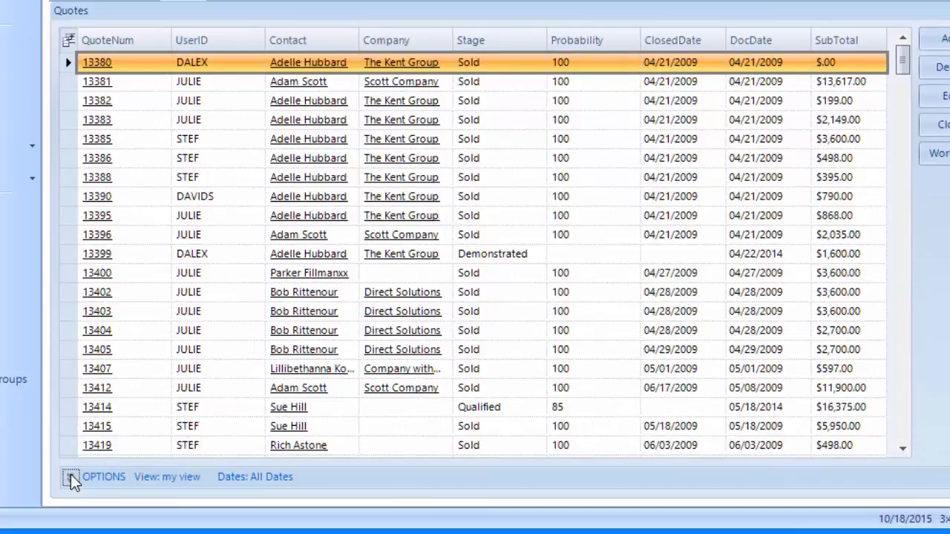
Expand the grid options below the Quotes grid and tick GroupBy to enable column grouping.
left_click(71, 478)
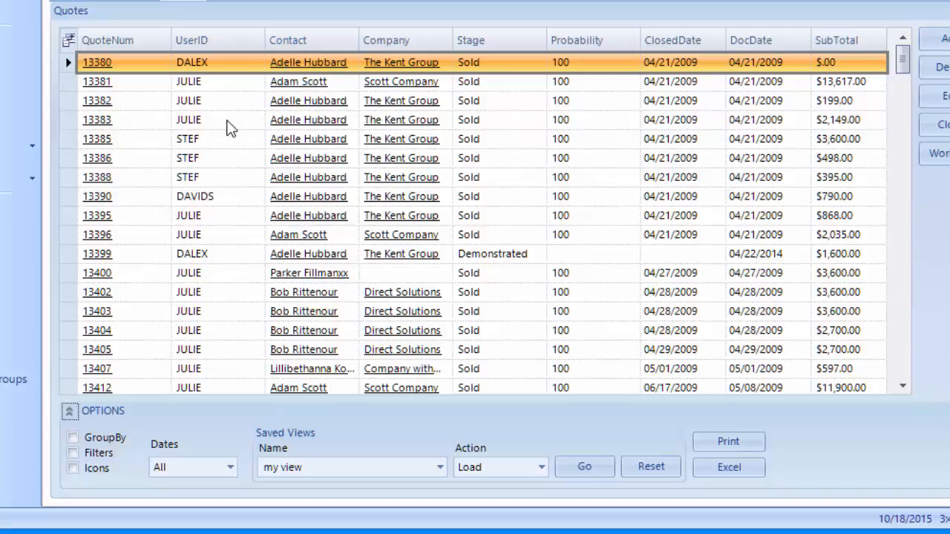
left_click(72, 440)
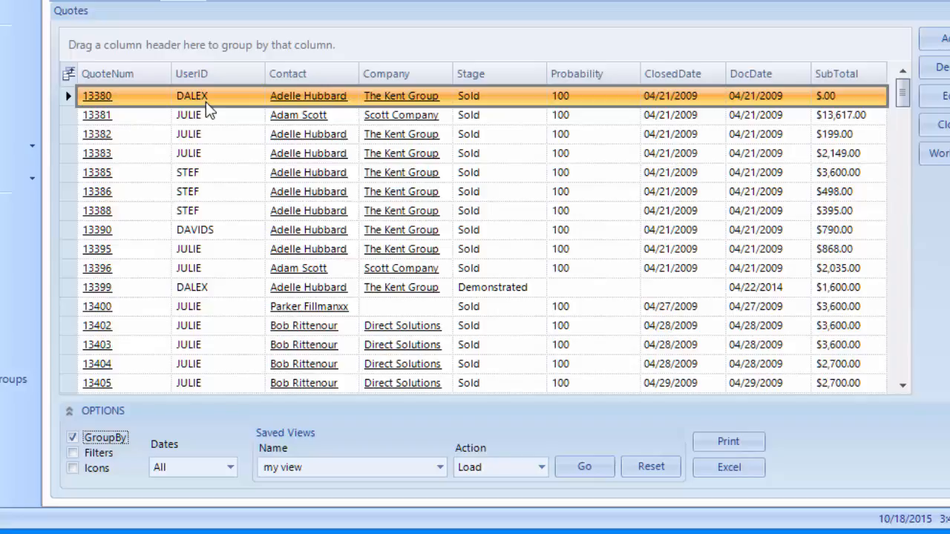
Group the quotes by UserID, browse the STEF group, and leave JSMITH's 41 quotes expanded.
left_click_drag(221, 76, 222, 41)
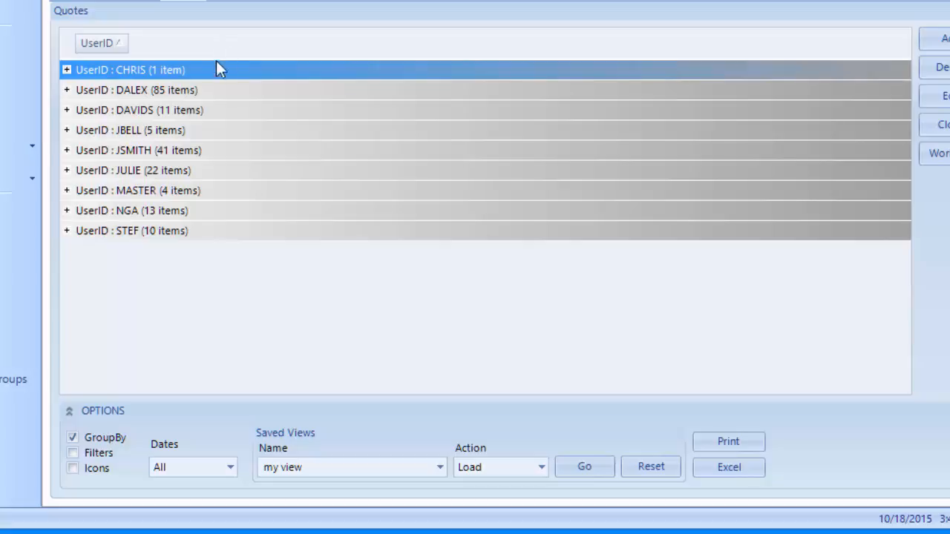
left_click(183, 234)
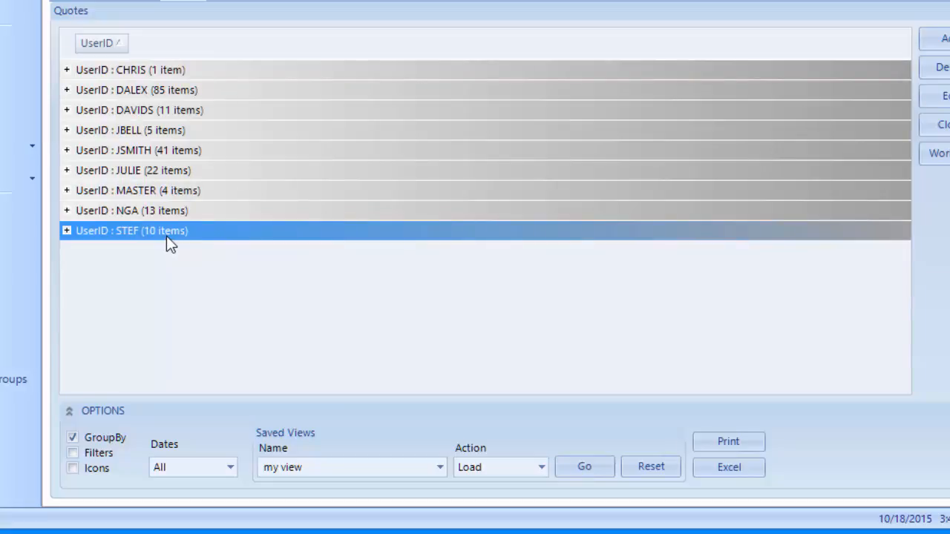
left_click(66, 231)
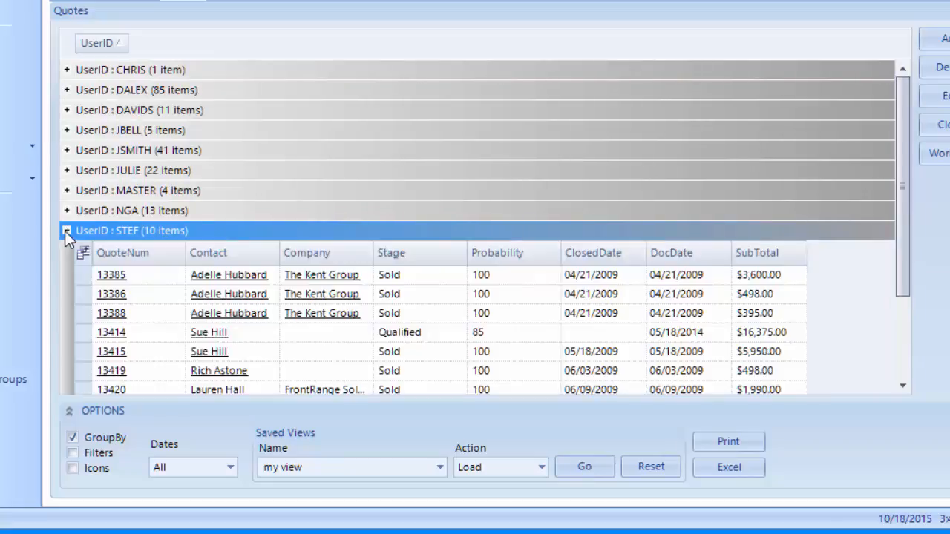
left_click(66, 231)
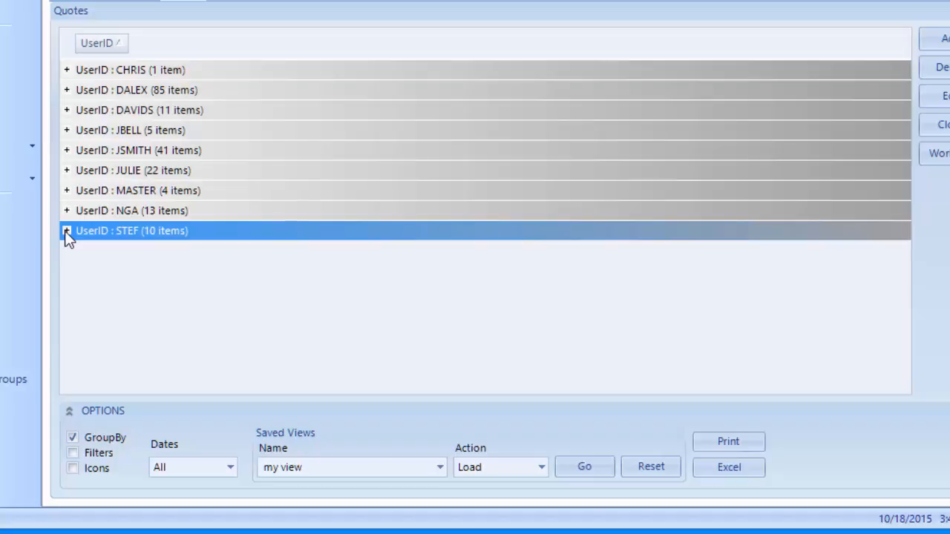
left_click(67, 151)
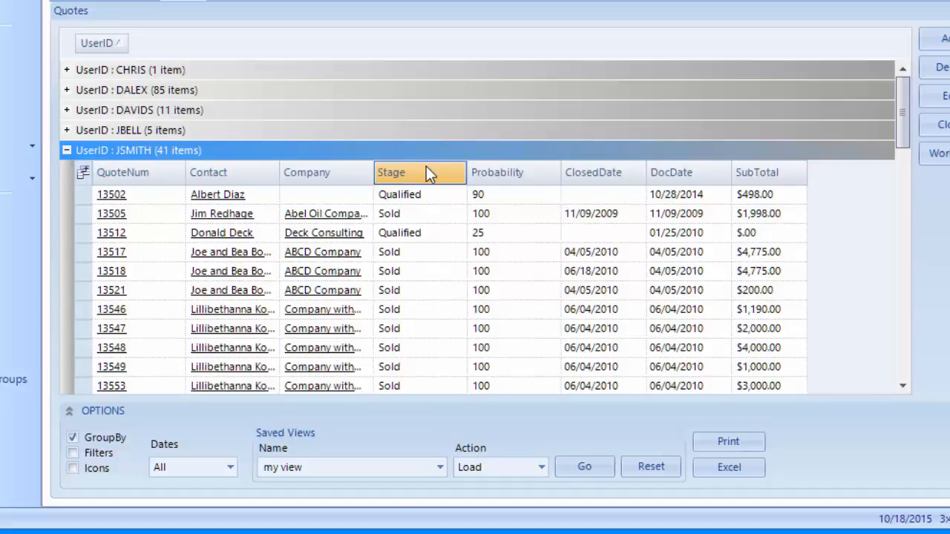
Add Stage as a second grouping level and expand JSMITH's Sold subgroup.
mouse_move(428, 175)
left_mouse_down()
mouse_move(378, 131)
mouse_move(161, 19)
mouse_move(170, 42)
left_mouse_up()
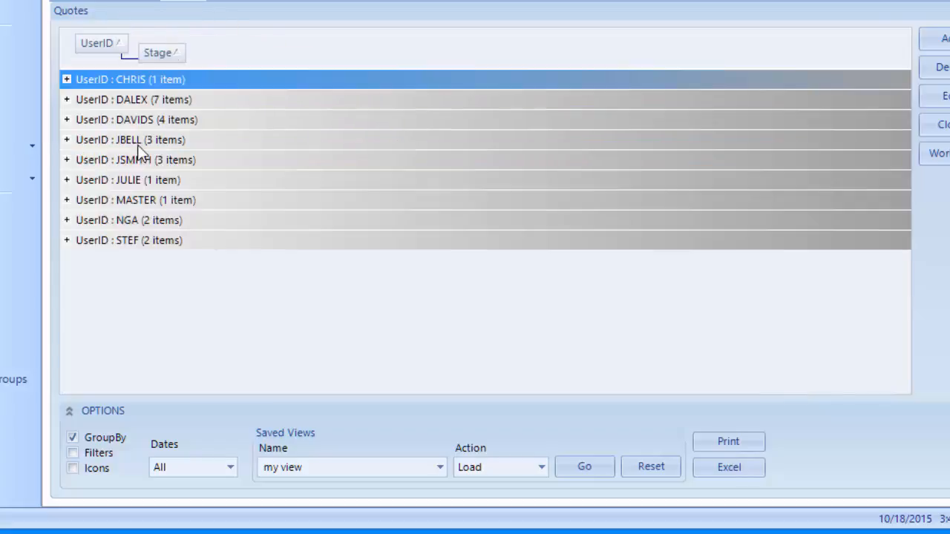
left_click(66, 159)
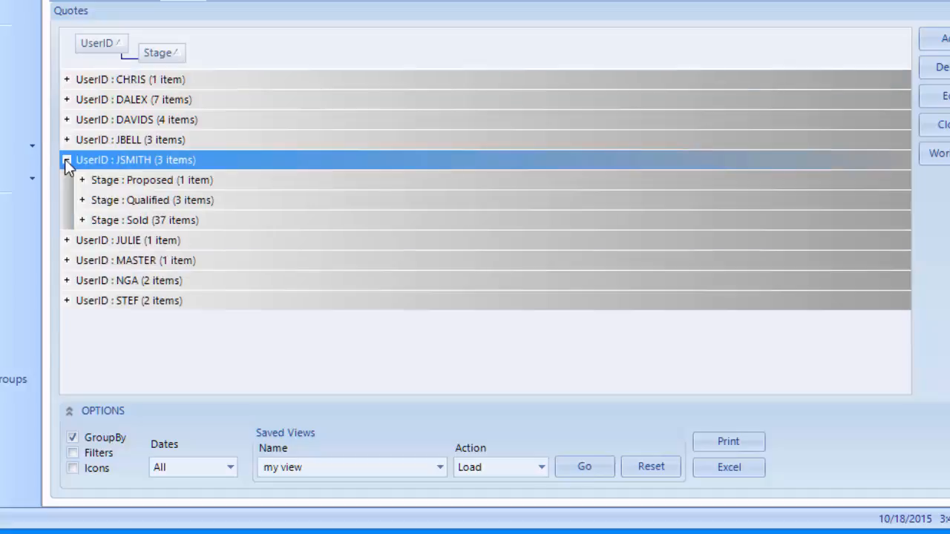
left_click(83, 220)
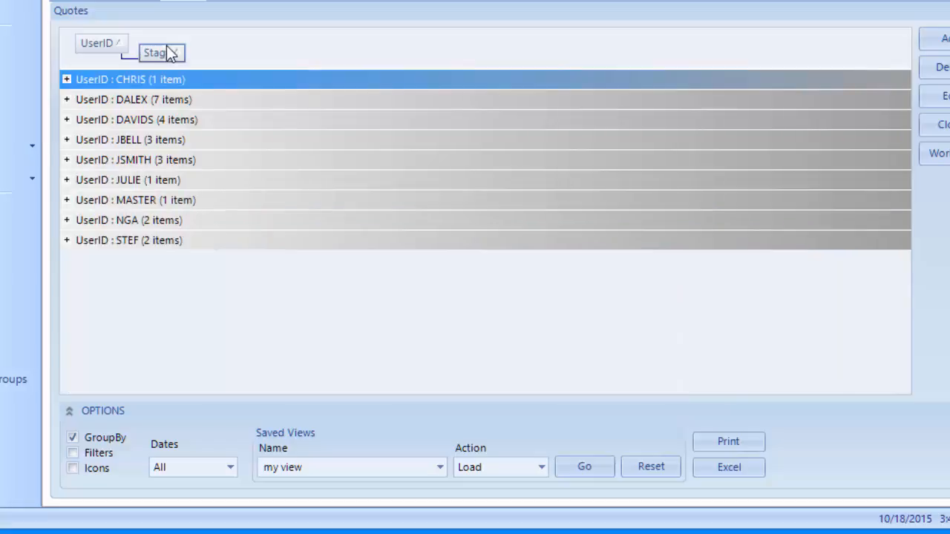
Move Stage ahead of UserID, inspect JSMITH's Sold quotes, then drop UserID from the grouping.
left_click_drag(169, 52, 87, 44)
left_click_drag(89, 50, 87, 45)
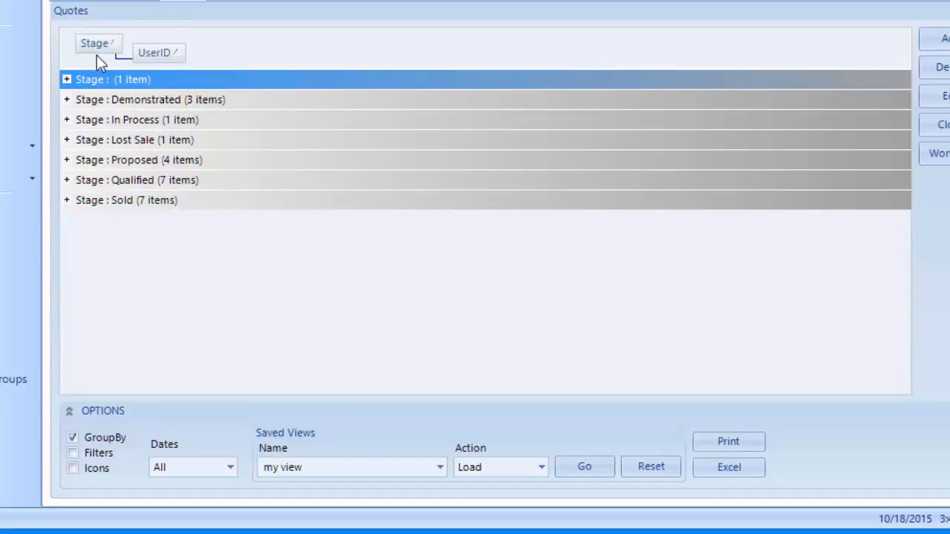
left_click(67, 201)
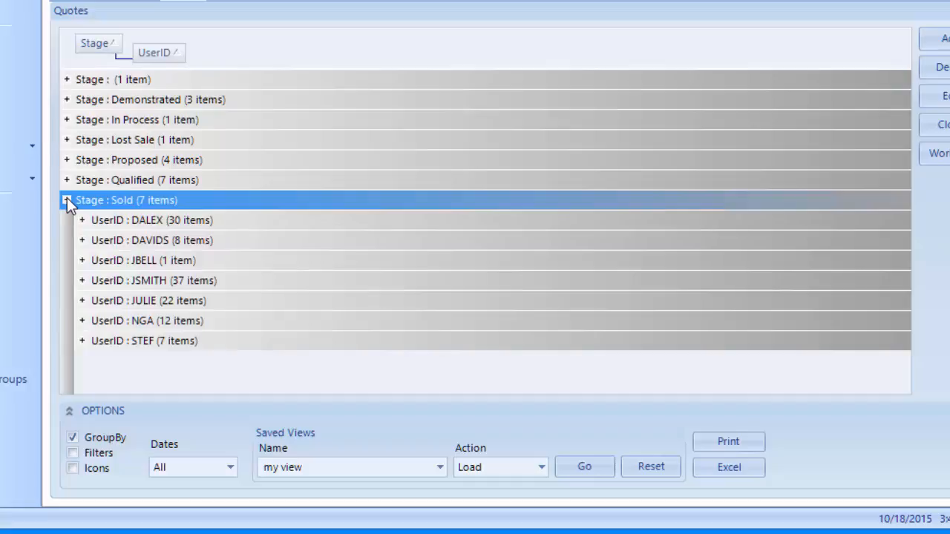
left_click(82, 281)
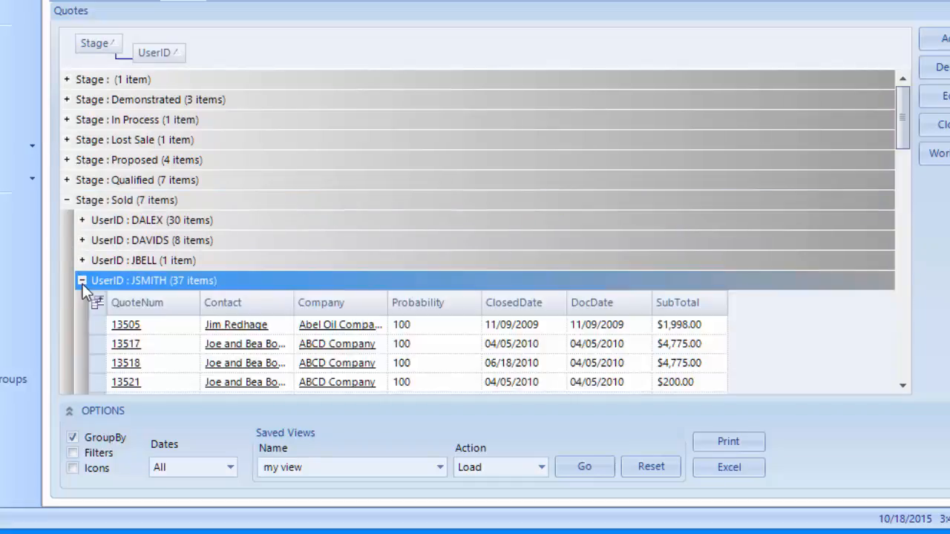
scroll(84, 291, "down", 4)
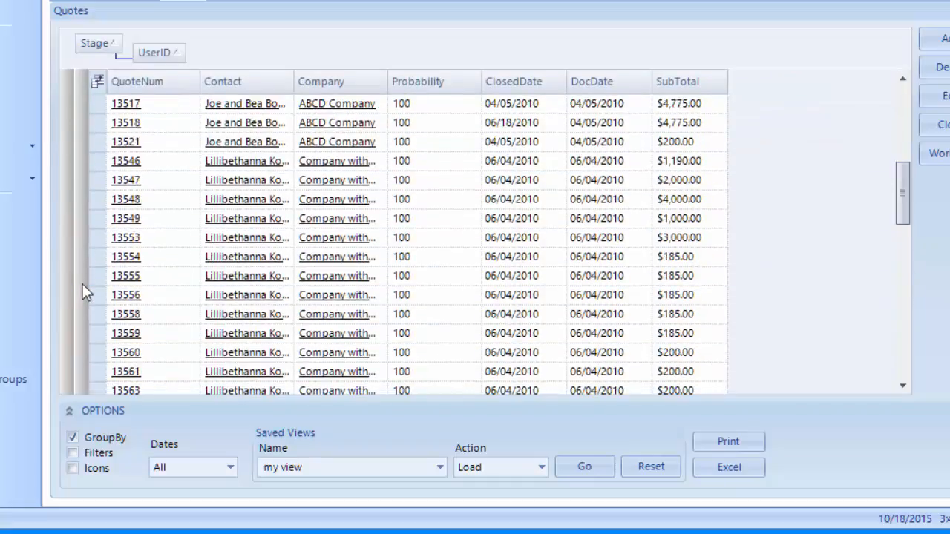
scroll(83, 292, "up", 4)
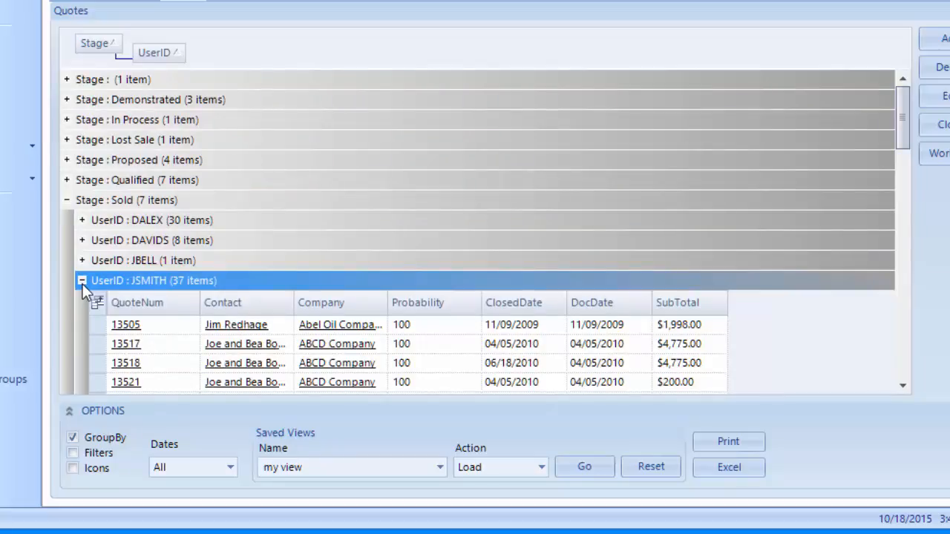
left_click_drag(156, 52, 165, 98)
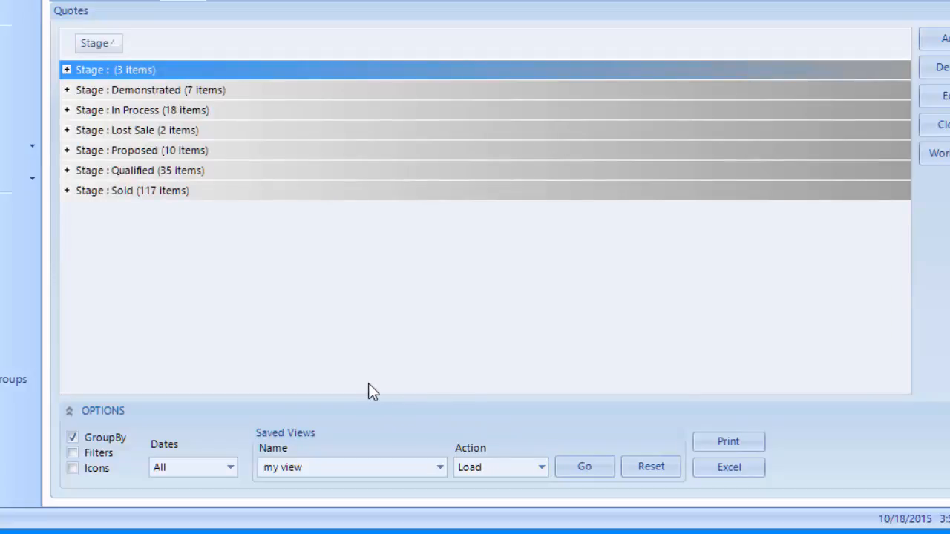
Uncheck GroupBy and tick Filters so the flat quote list shows a filter row.
left_click(71, 437)
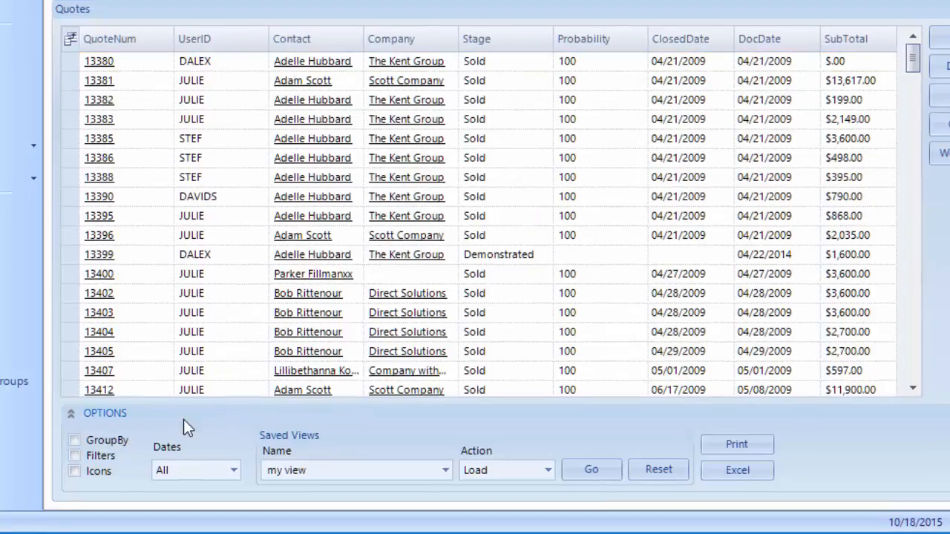
key("Tab")
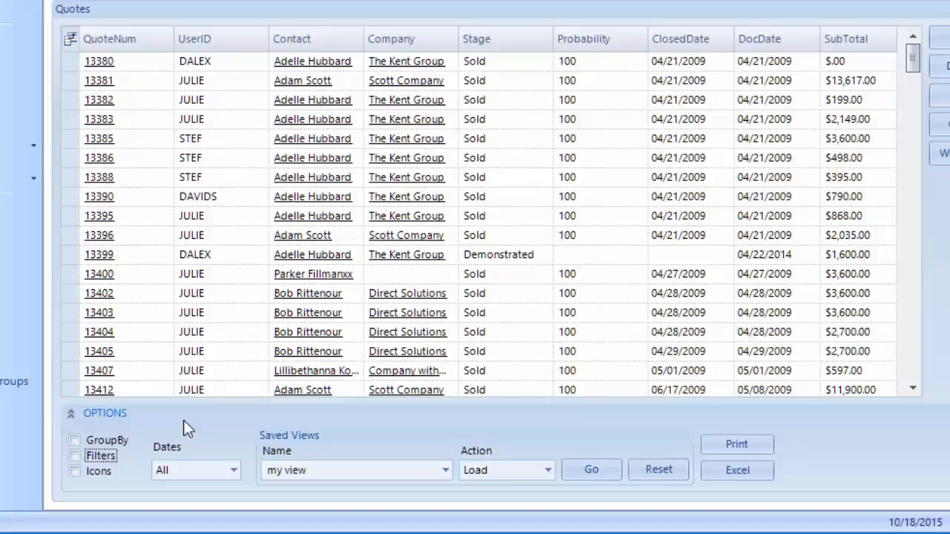
left_click(73, 456)
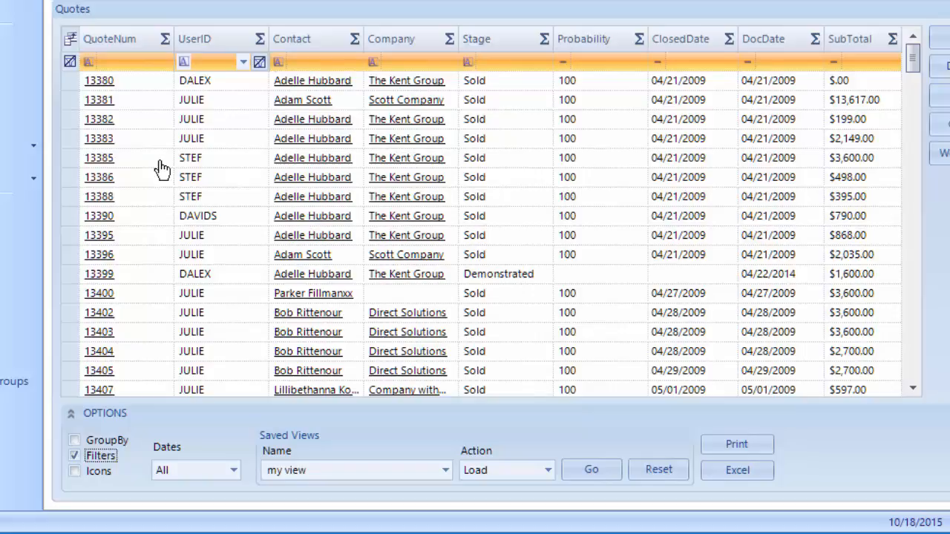
Filter the quotes to UserID DALEX and Probability 50, then bring up the probability operator choices.
left_click(242, 63)
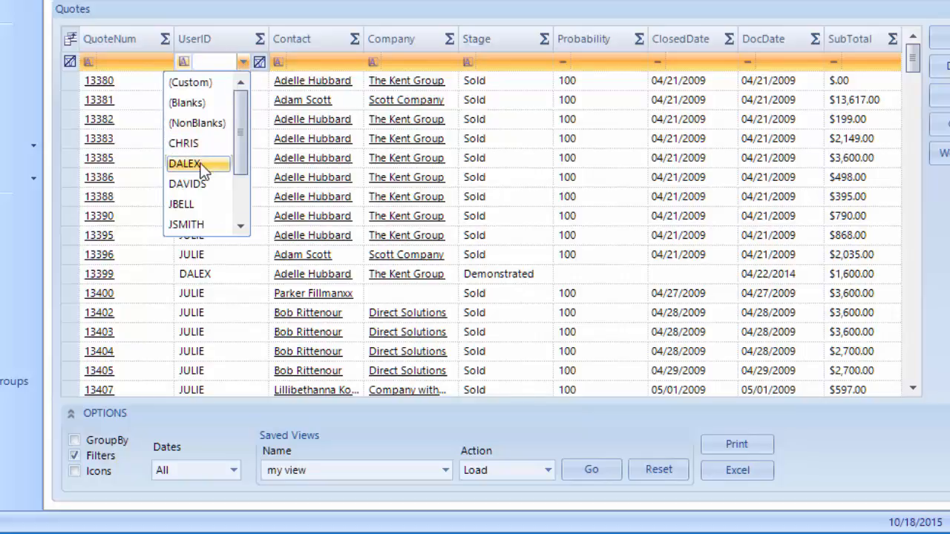
left_click(201, 164)
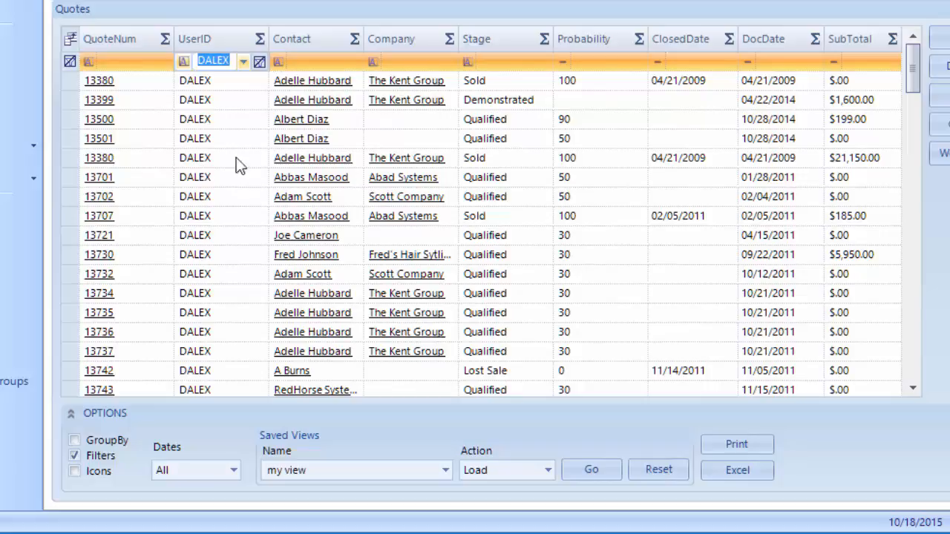
left_click(601, 61)
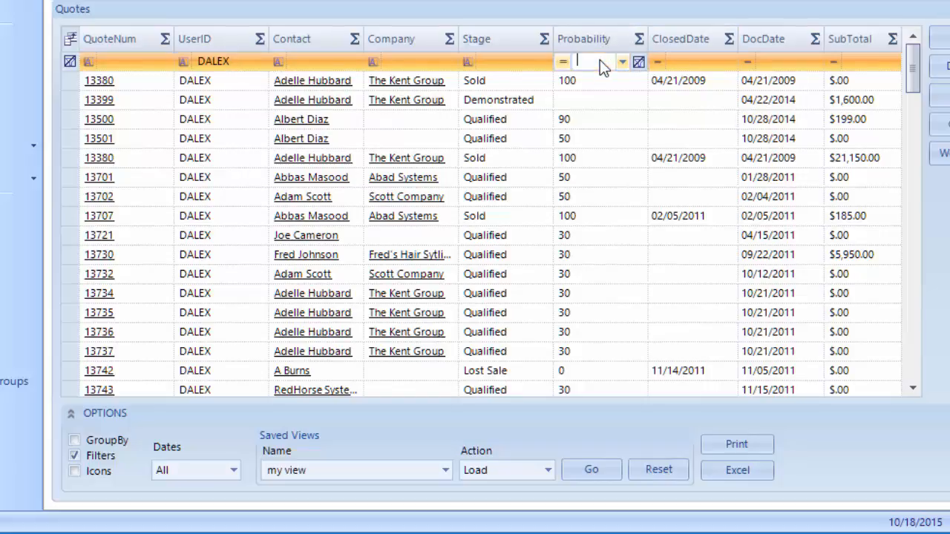
type("50")
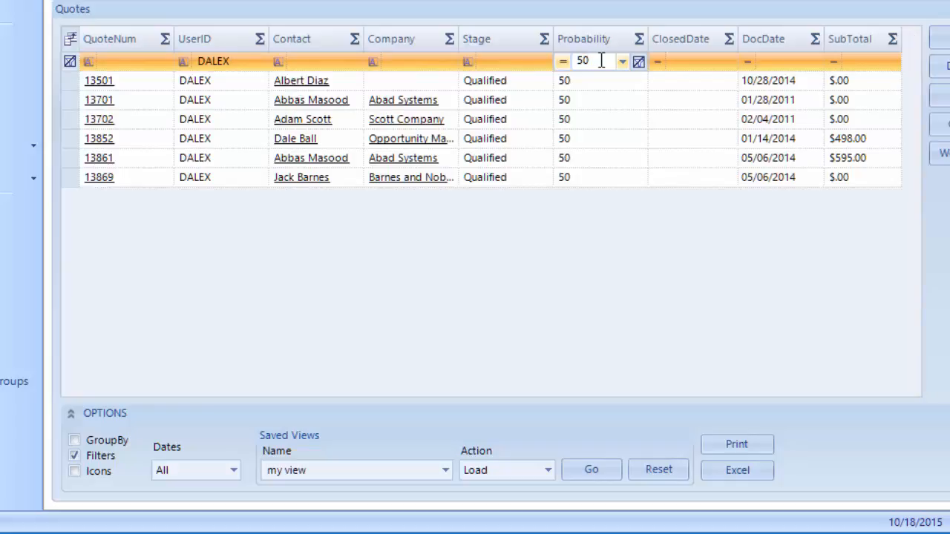
left_click(563, 61)
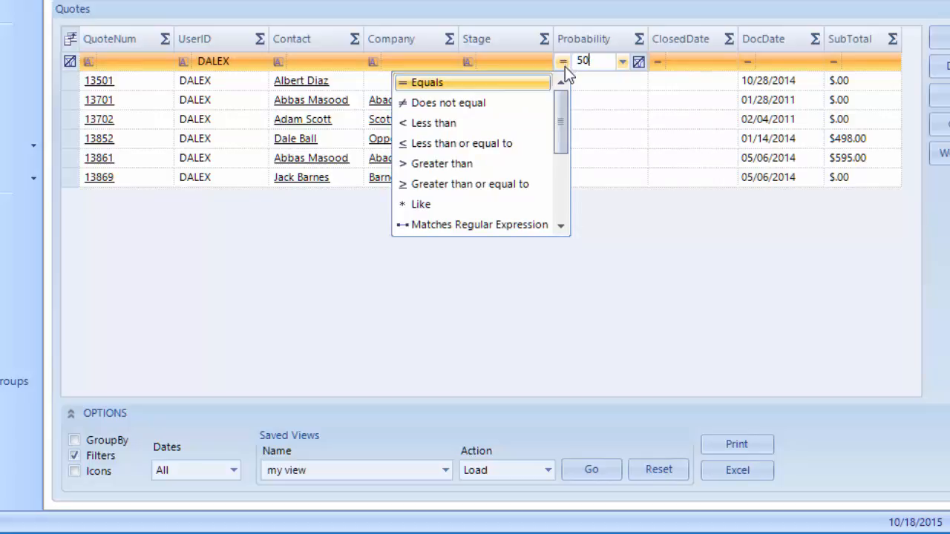
Change the Probability filter to ≥ 50 and add a DocDate filter for dates after 01/01/2015.
left_click(444, 183)
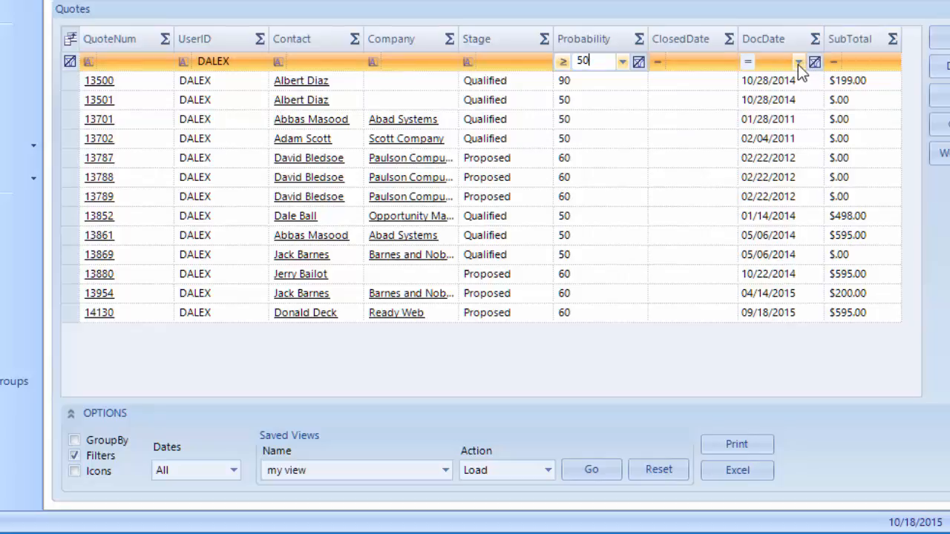
left_click(772, 65)
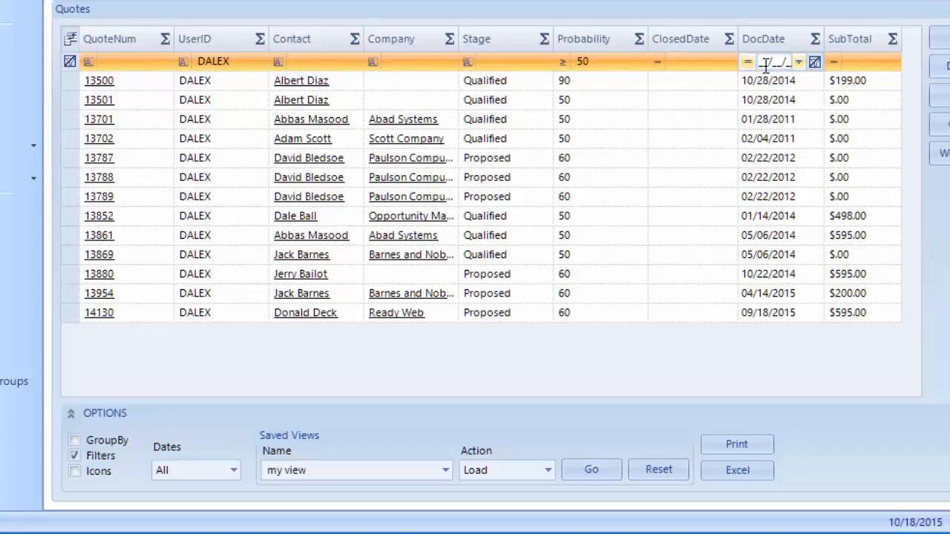
type("1/1/2")
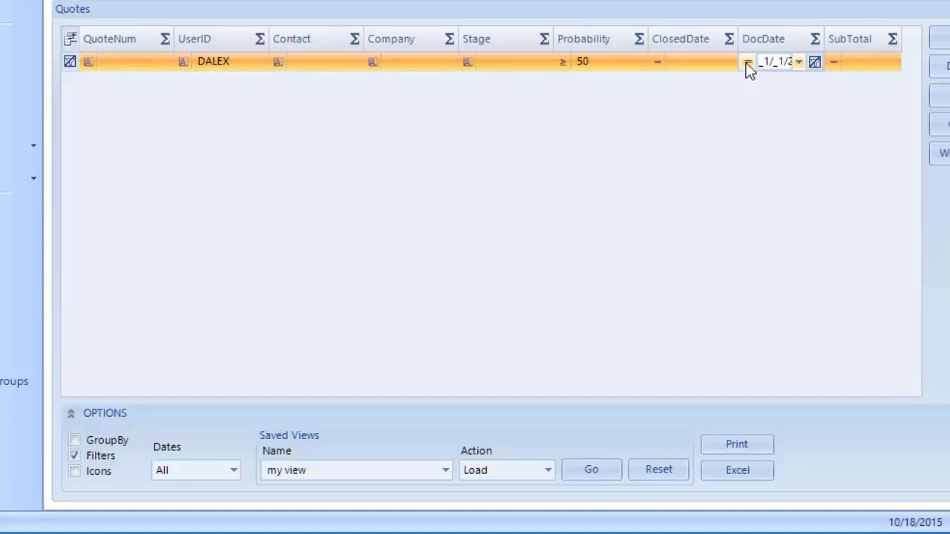
left_click(747, 62)
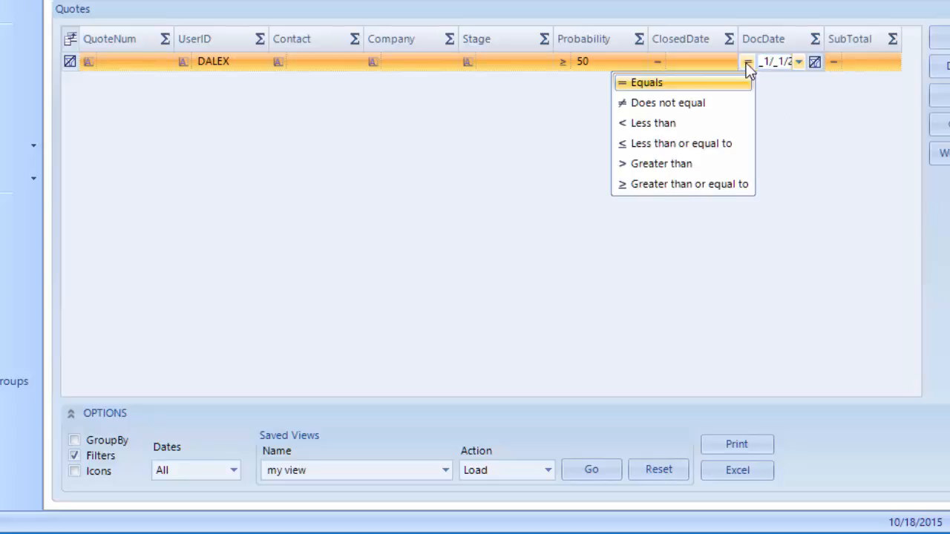
left_click(711, 165)
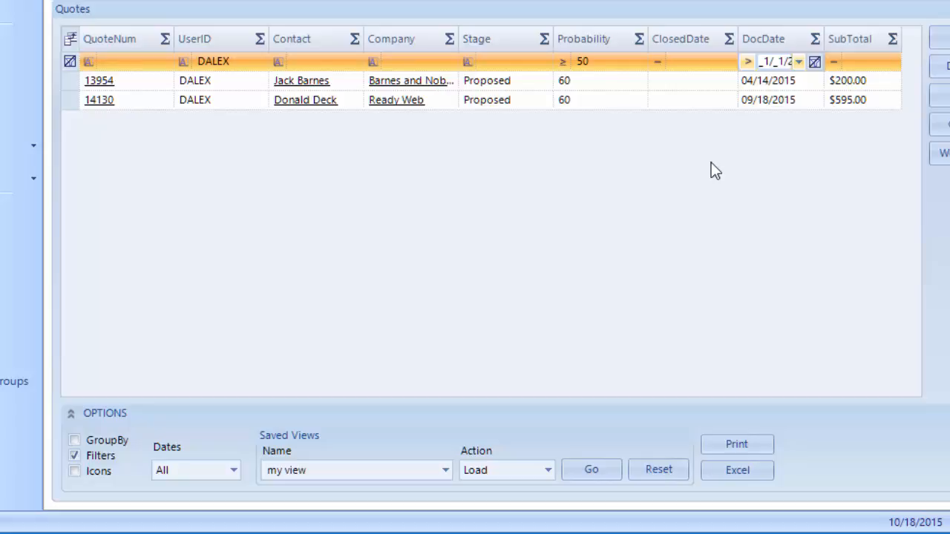
key("Return")
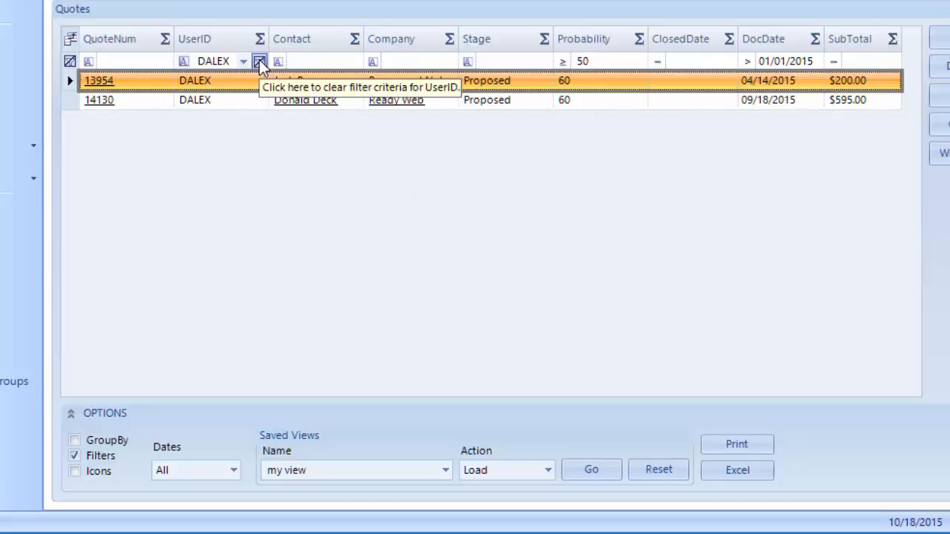
Remove the DALEX and probability filters, then clear all remaining filter criteria.
left_click(259, 61)
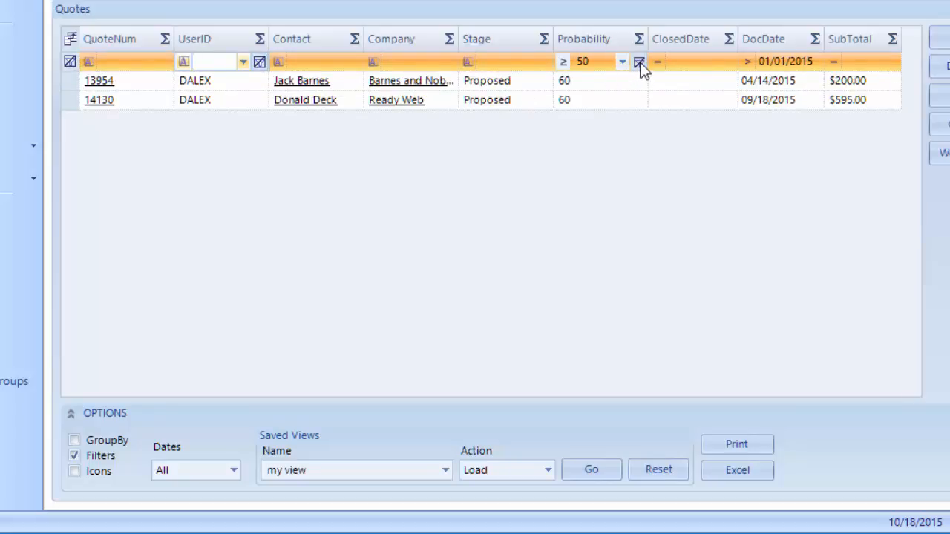
left_click(640, 63)
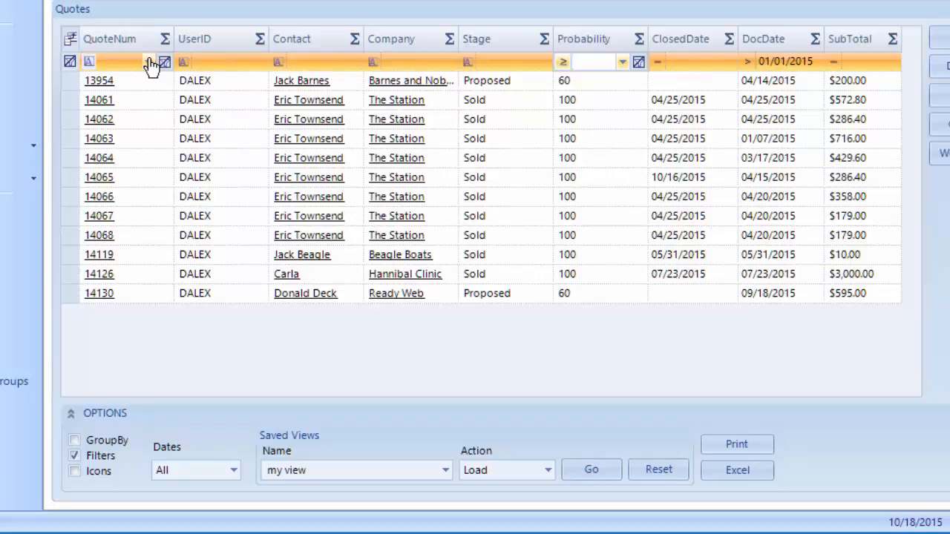
left_click(70, 62)
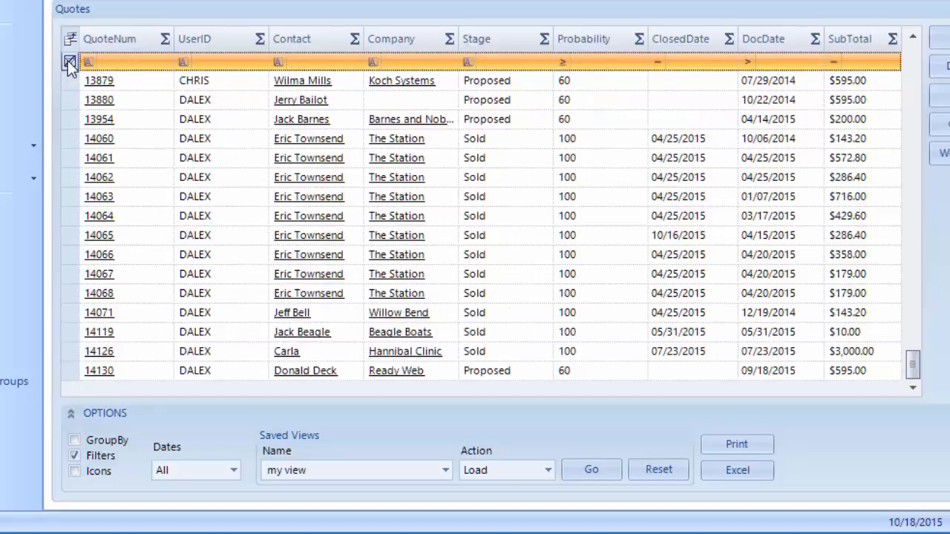
scroll(598, 267, "up", 10)
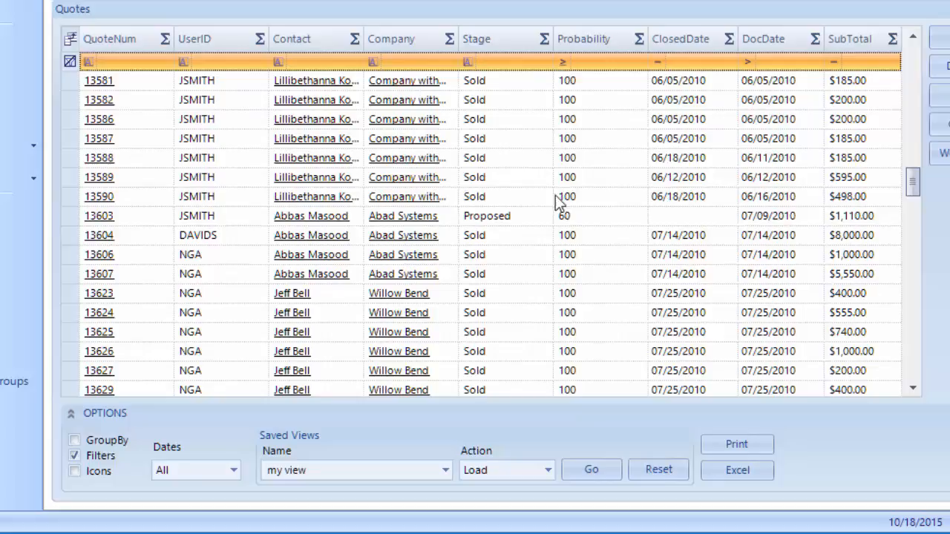
Check the UserID value list without choosing one, then bring up the Stage filter's value list.
left_click(242, 63)
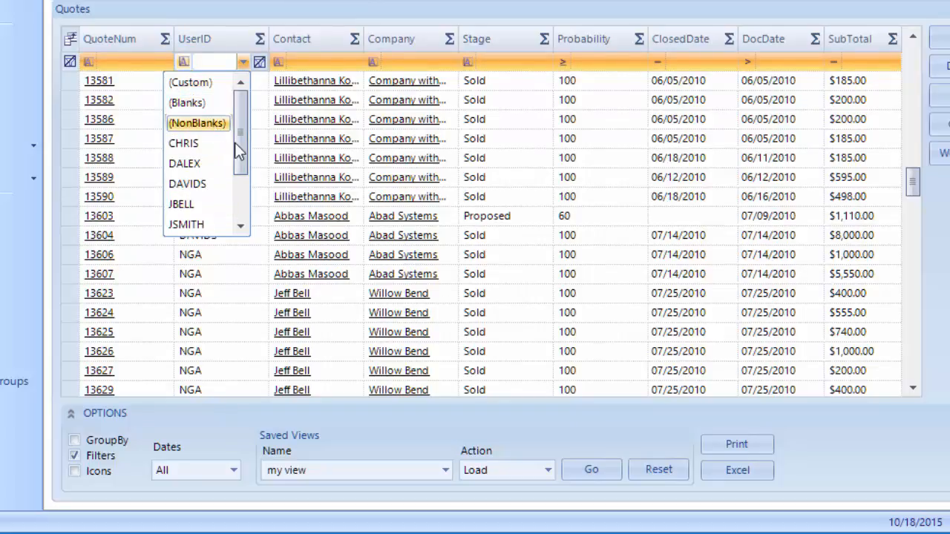
left_click(501, 339)
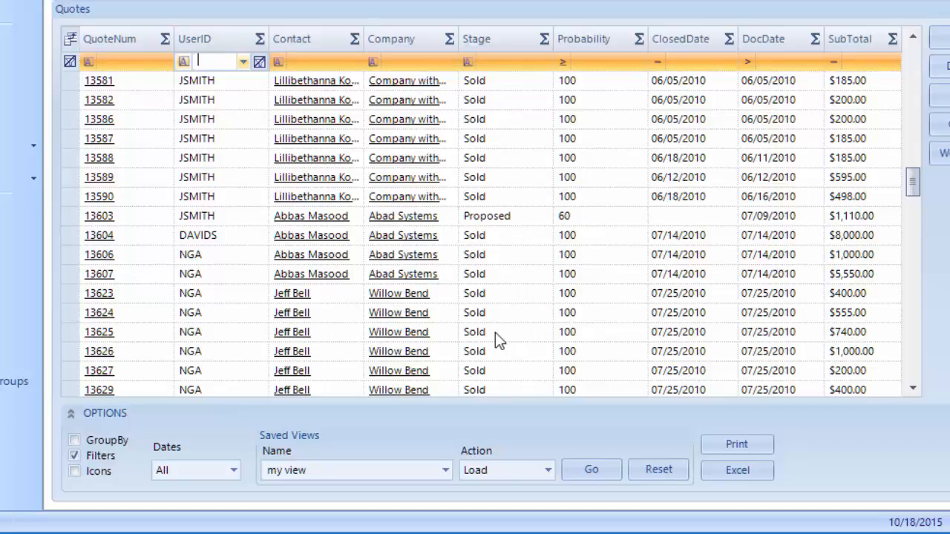
left_click(527, 63)
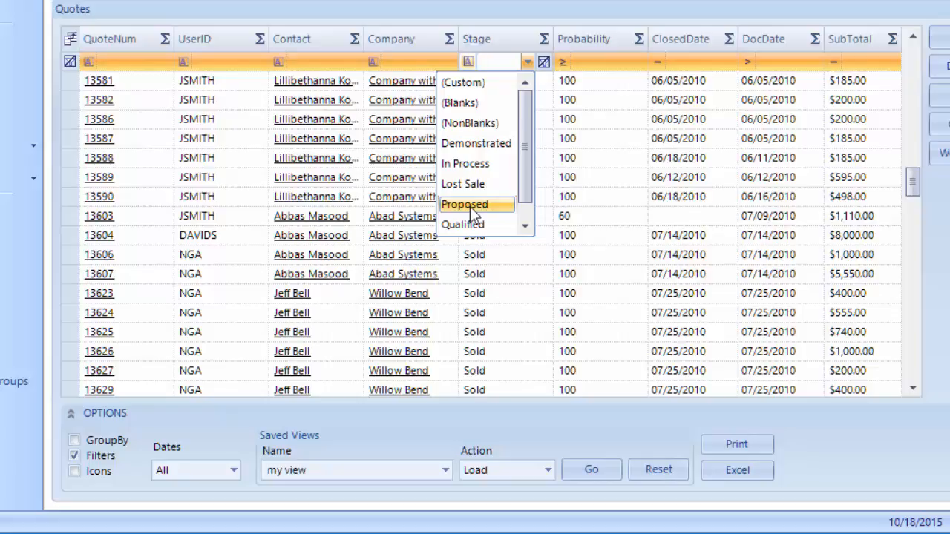
Start a custom Stage filter with a first condition of Equals Proposed.
left_click(475, 82)
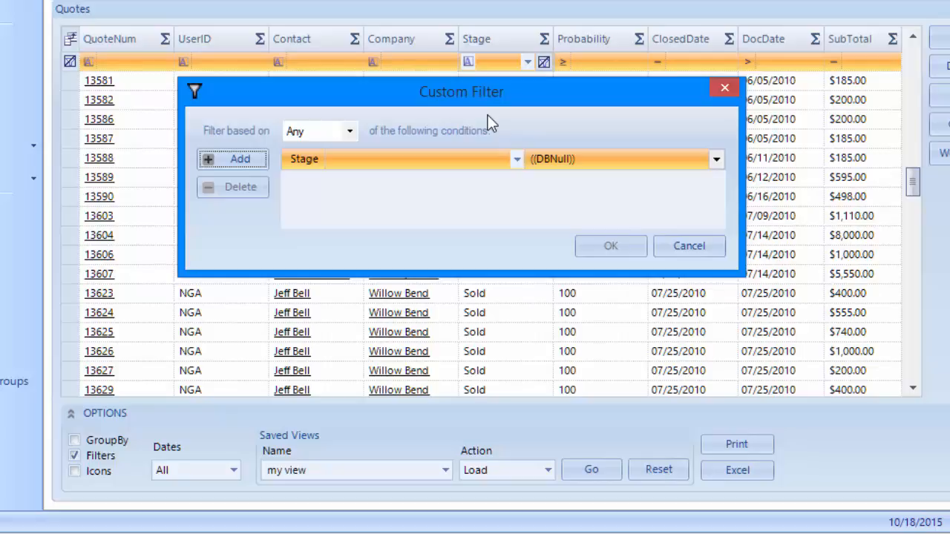
left_click(517, 159)
left_click(484, 178)
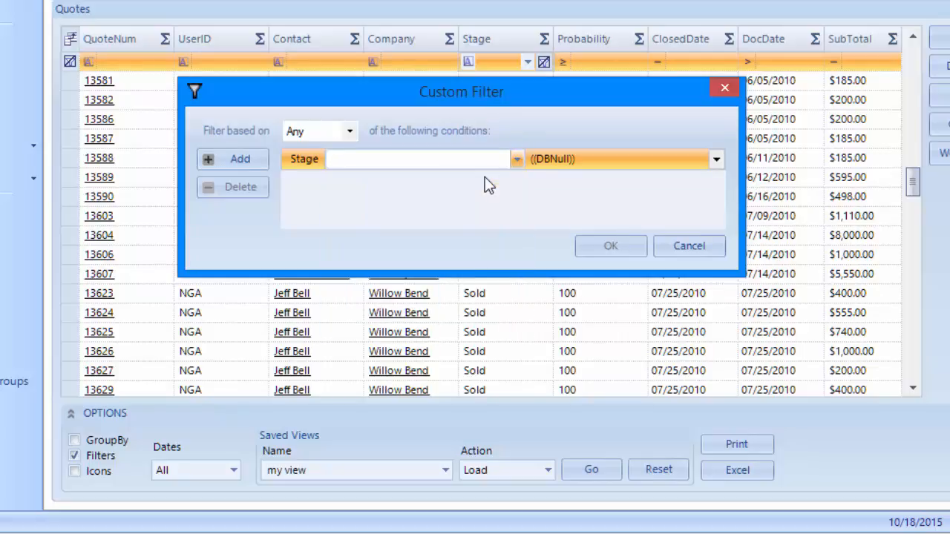
left_click(578, 161)
left_click(716, 159)
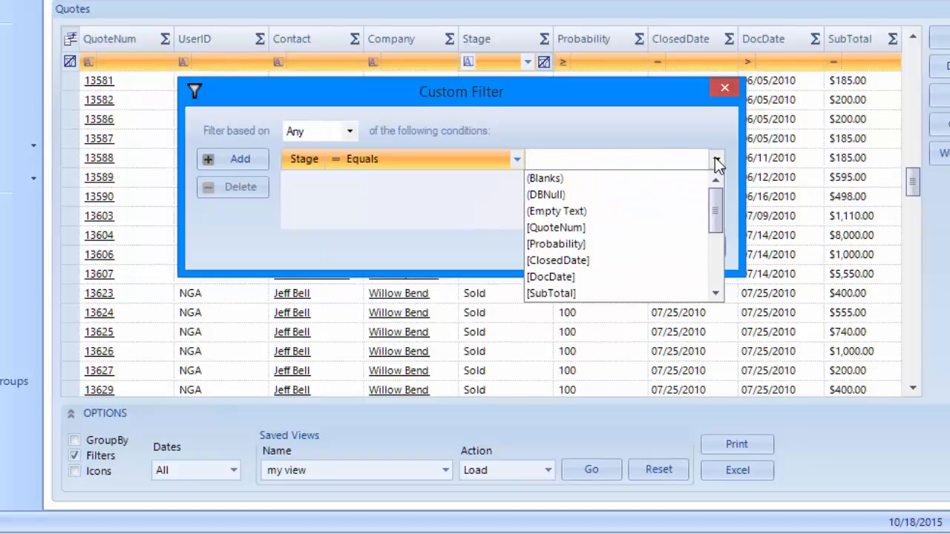
scroll(664, 271, "down", 3)
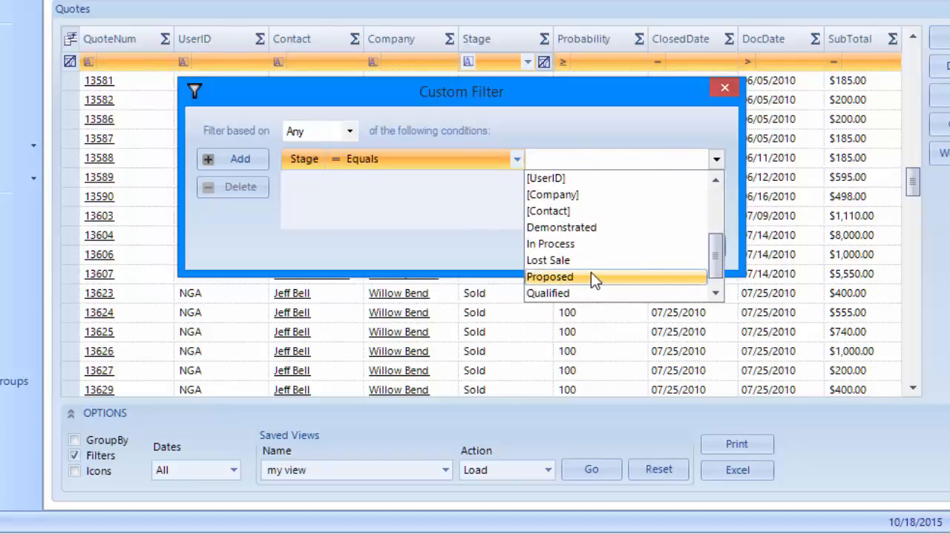
left_click(591, 275)
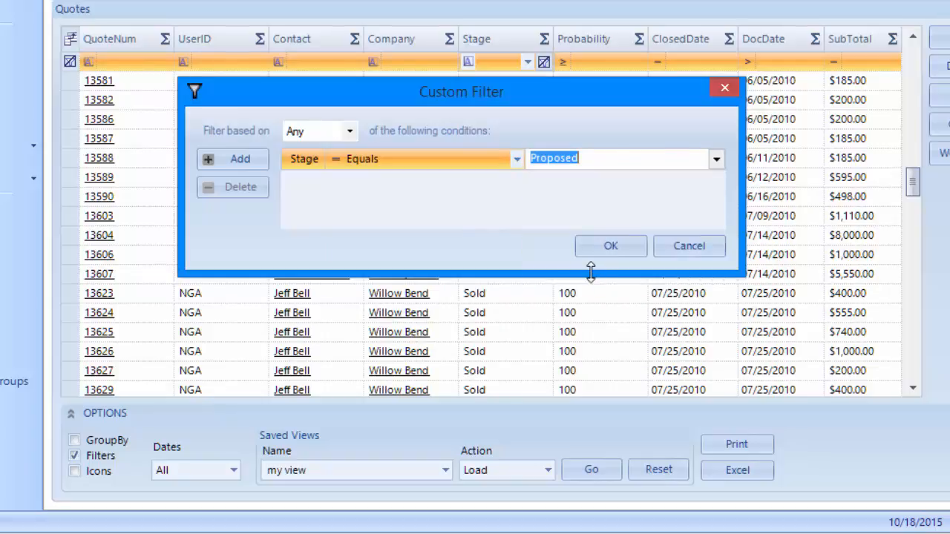
Add a second condition Stage Equals Qualified and apply the custom filter.
left_click(227, 161)
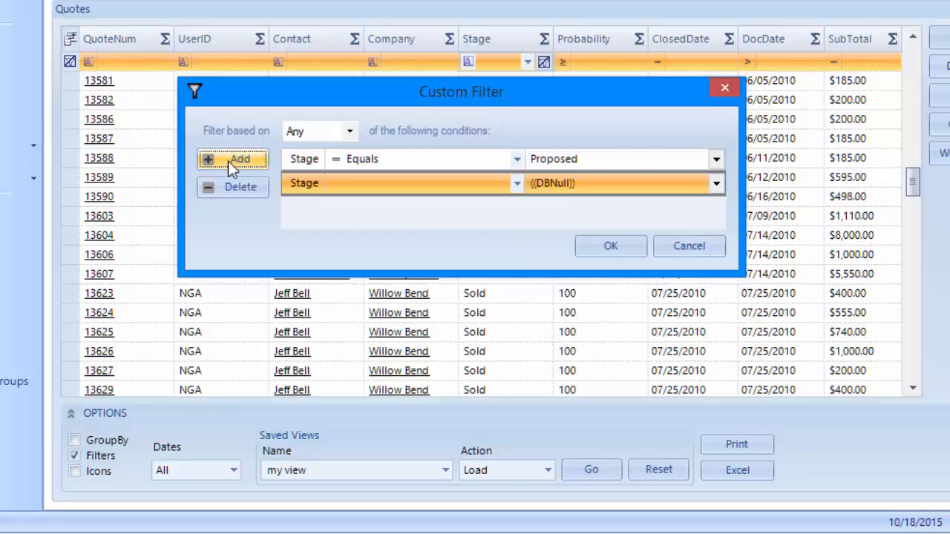
left_click(518, 185)
left_click(492, 206)
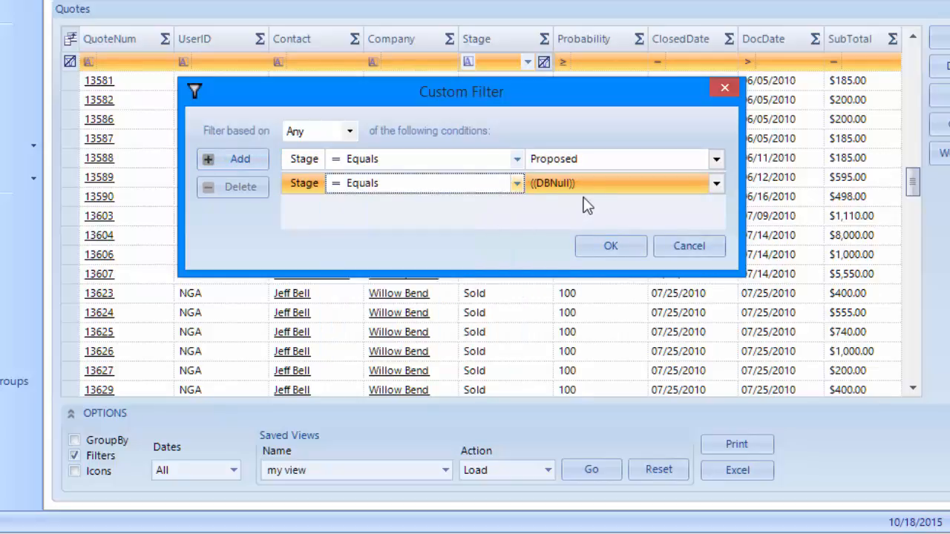
left_click(598, 191)
left_click(716, 183)
scroll(687, 229, "down", 3)
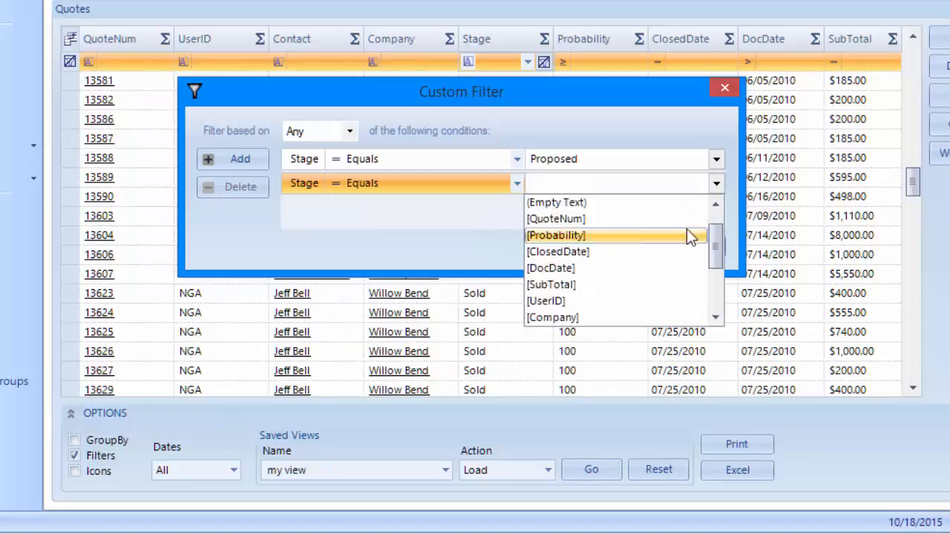
left_click(610, 317)
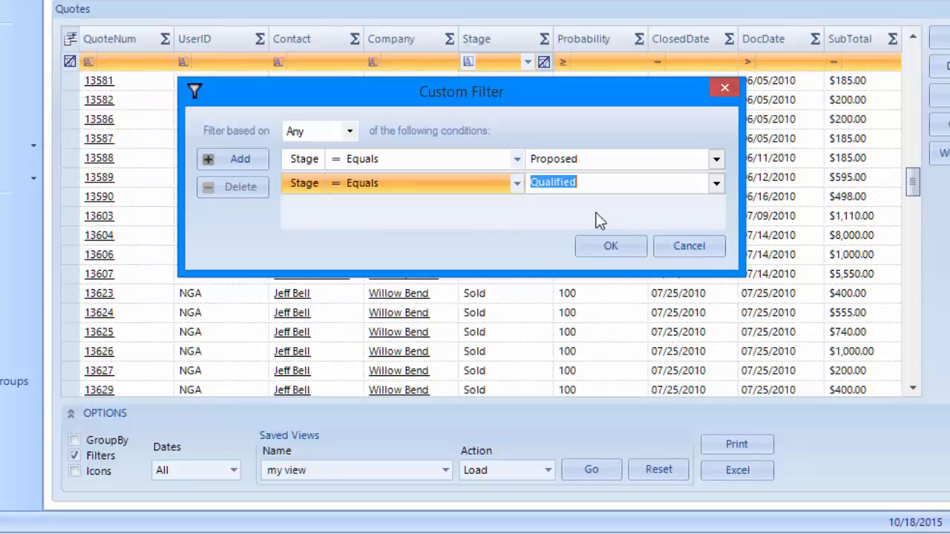
left_click(604, 243)
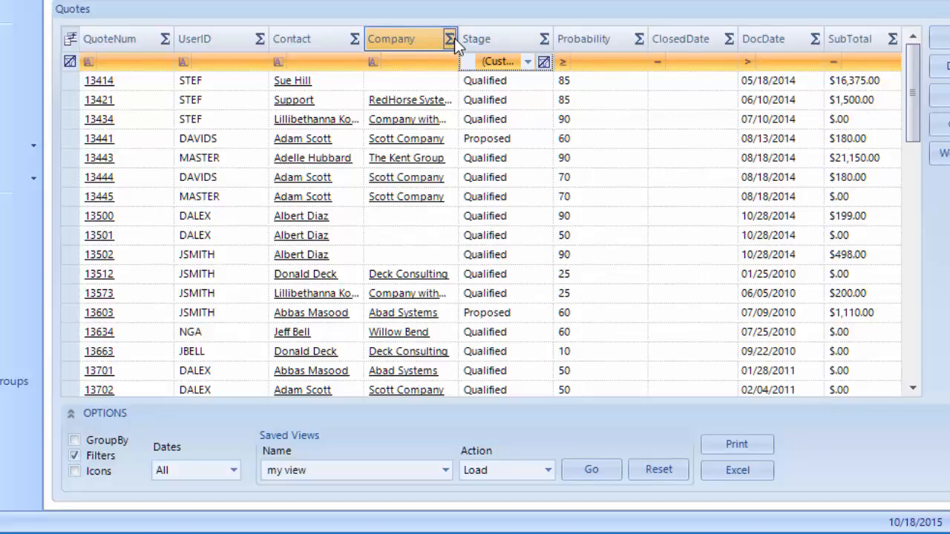
Add Count and Sum summaries to SubTotal and scroll down to see Sum 51015, Count 45.
left_click(893, 39)
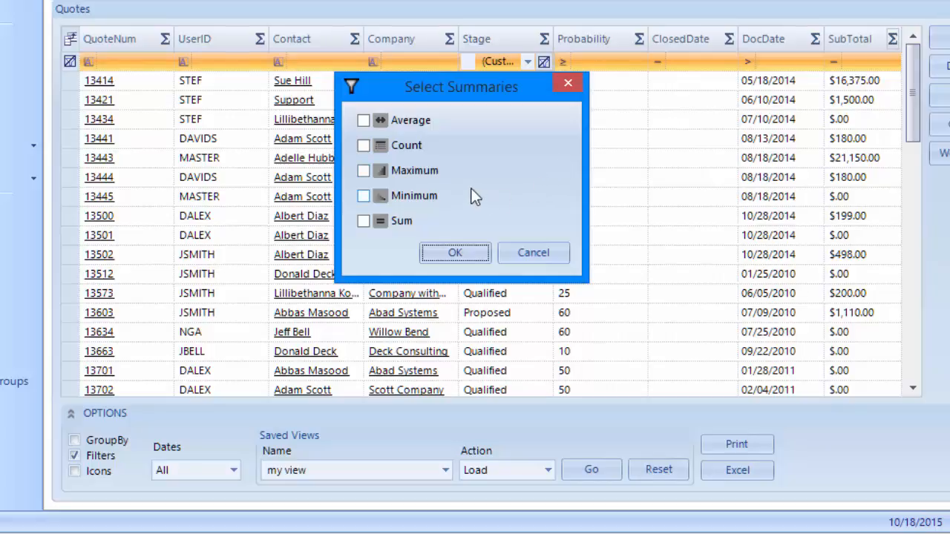
left_click(363, 145)
left_click(363, 220)
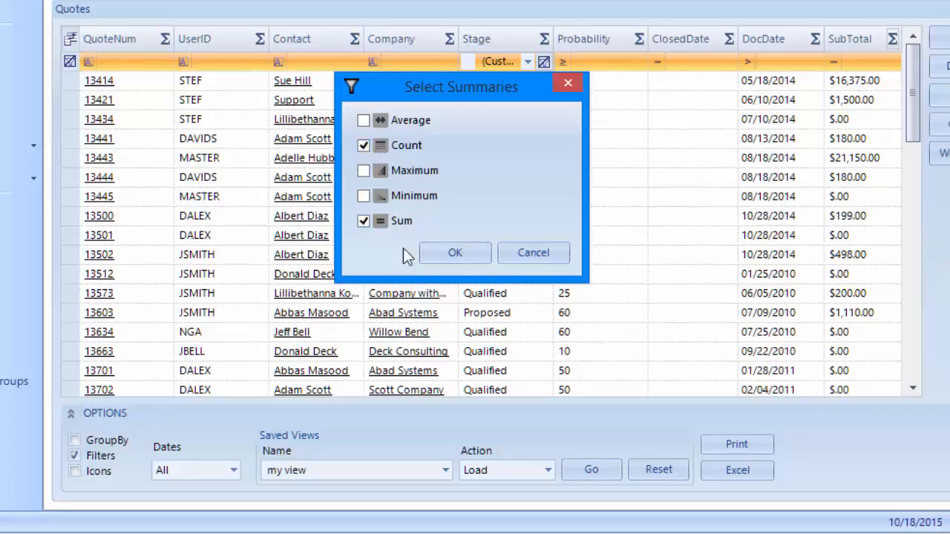
left_click(453, 254)
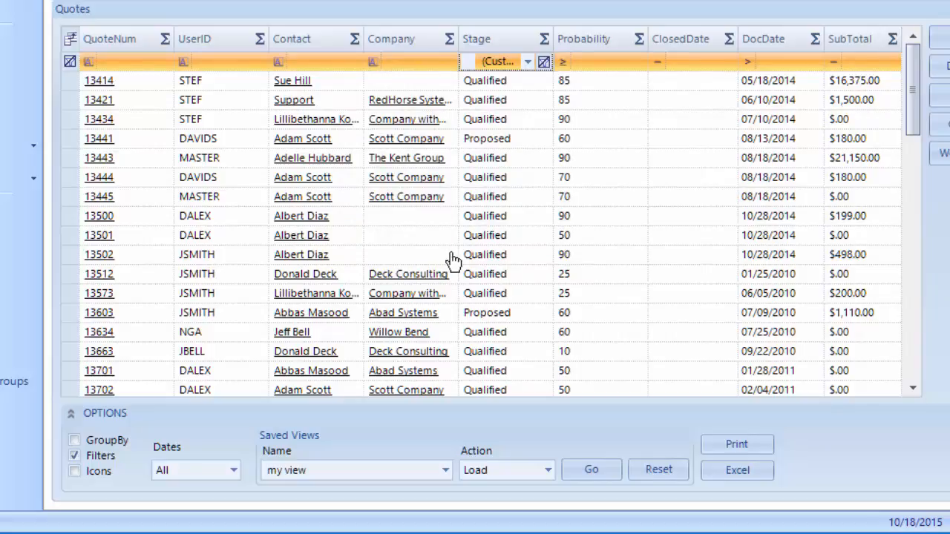
scroll(919, 197, "down", 2)
scroll(919, 197, "down", 7)
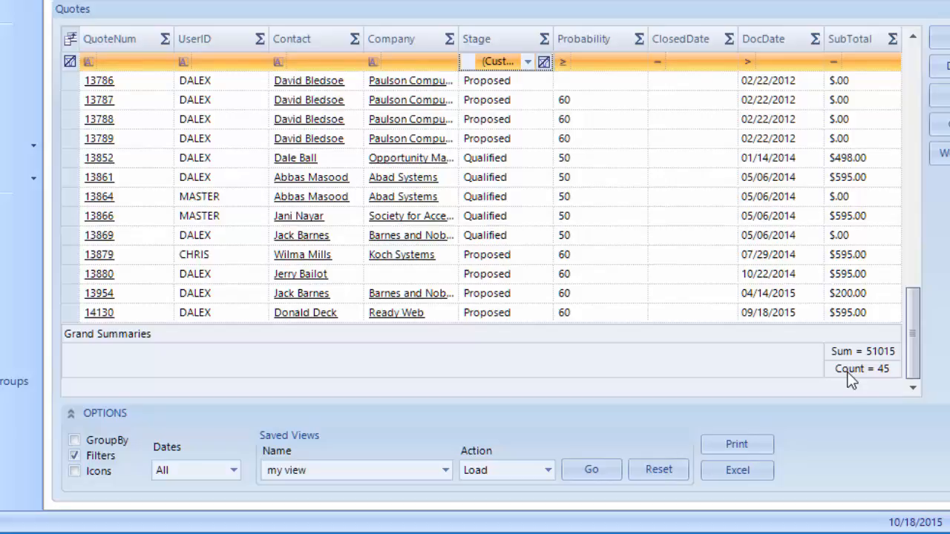
Hide the filter row, show header icons, and preview QuoteNum's summary and filter menus unchanged.
left_click(74, 456)
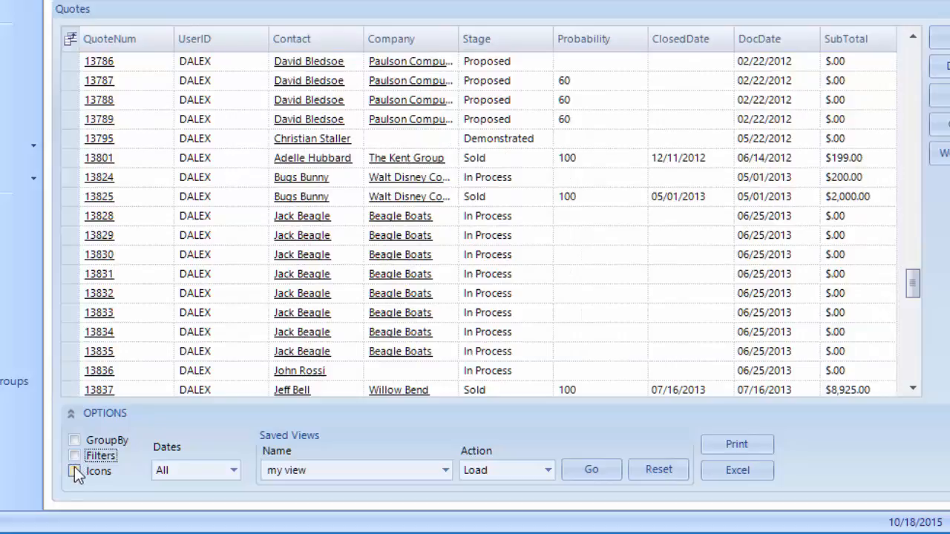
left_click(74, 471)
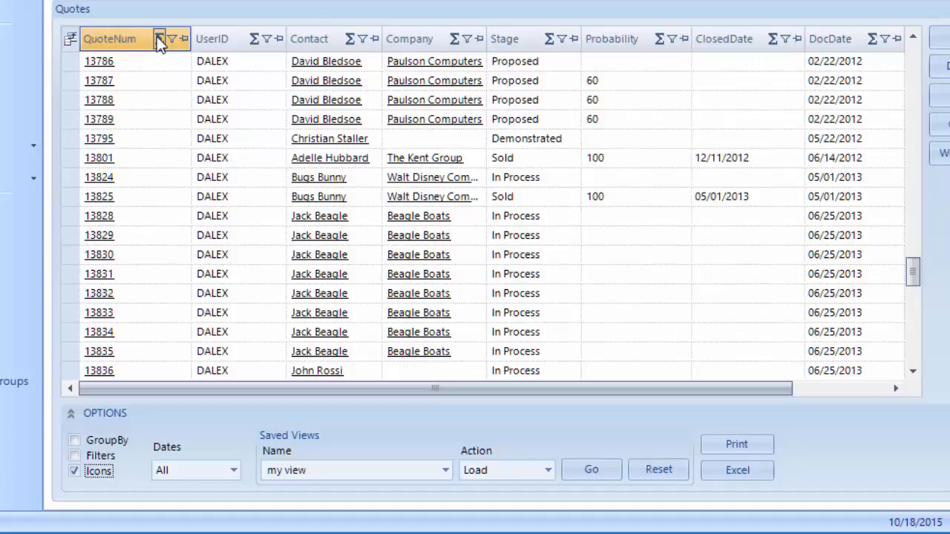
left_click(158, 38)
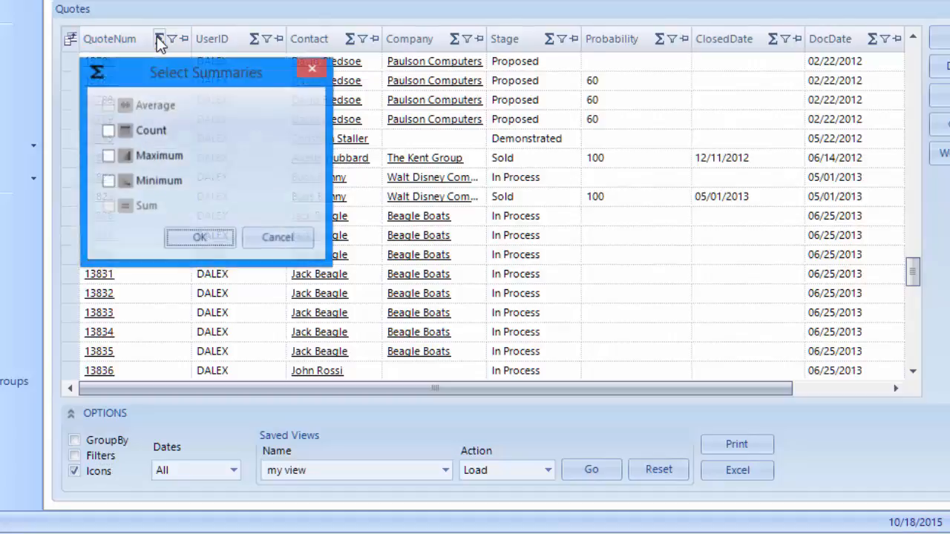
left_click(267, 237)
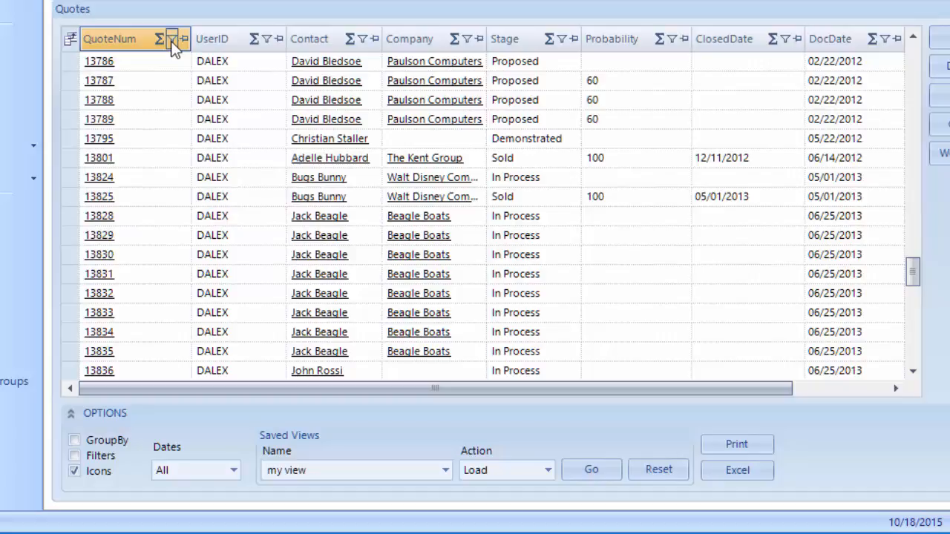
left_click(170, 39)
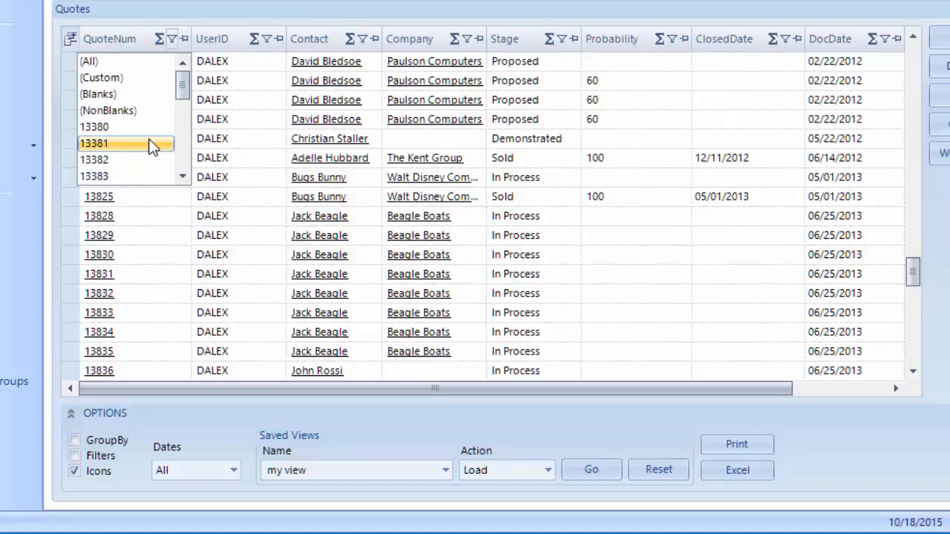
left_click(184, 40)
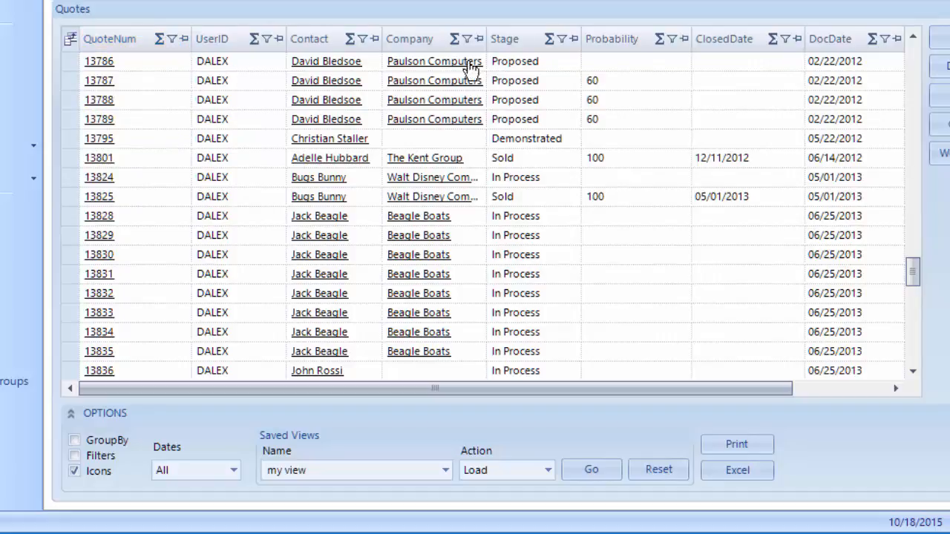
Pin the Stage column to the left edge of the Quotes grid.
left_click(576, 37)
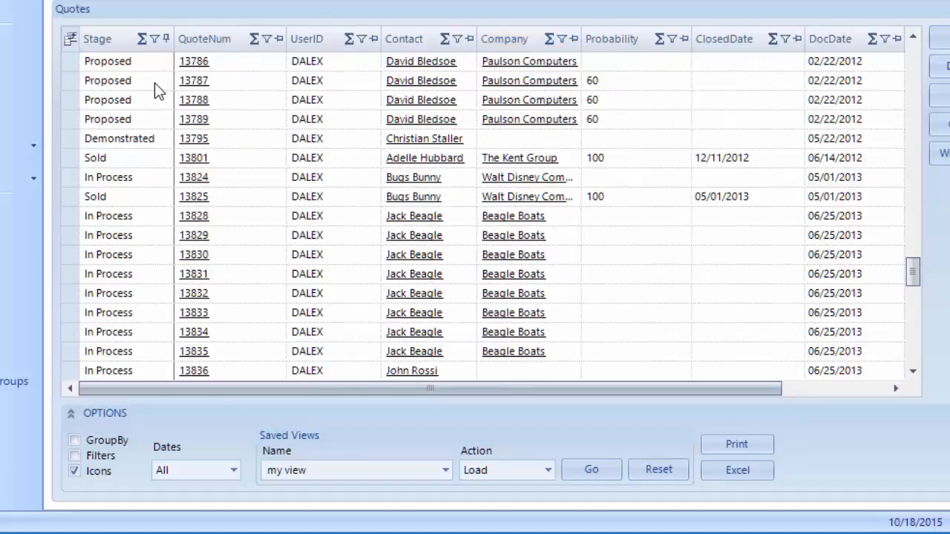
left_click_drag(390, 394, 322, 393)
Enable GroupBy with the filter row hidden and header icons shown, and open the Dates list.
left_click(74, 440)
left_click(74, 471)
left_click(75, 456)
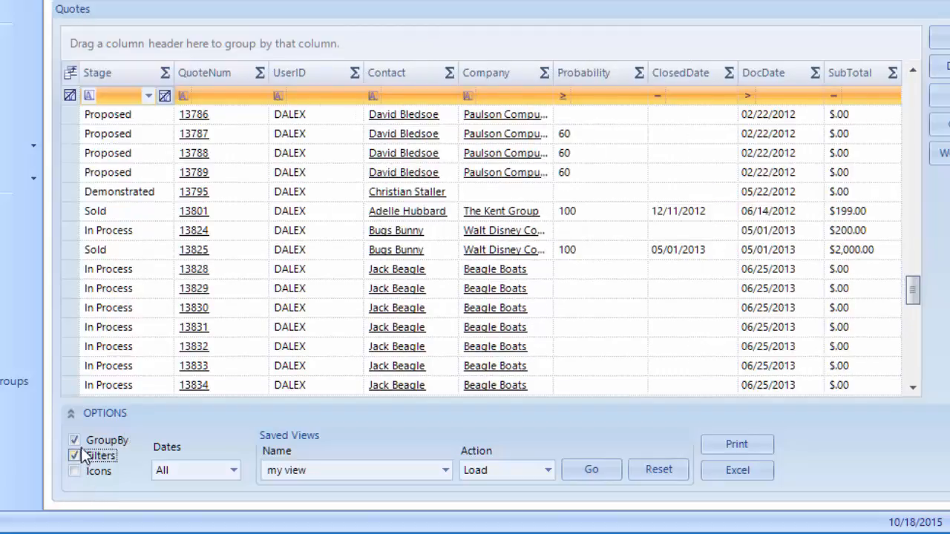
left_click(78, 455)
left_click(75, 470)
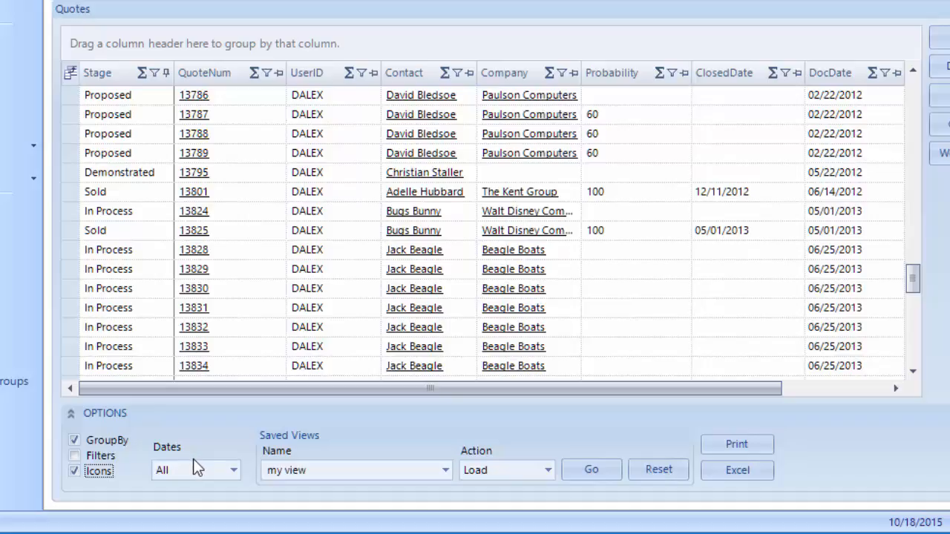
left_click(233, 470)
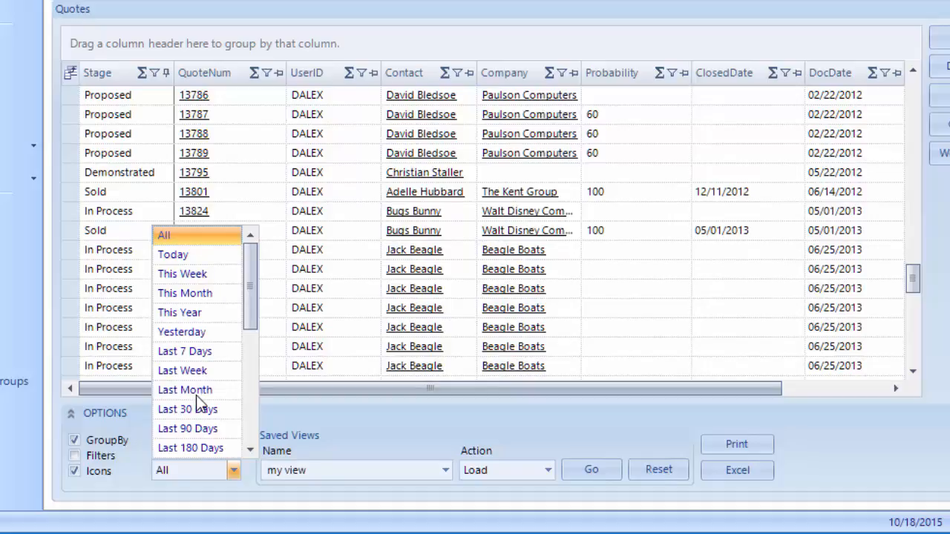
Choose a Custom date range and change the start year from 1900 to 2015.
scroll(196, 395, "down", 4)
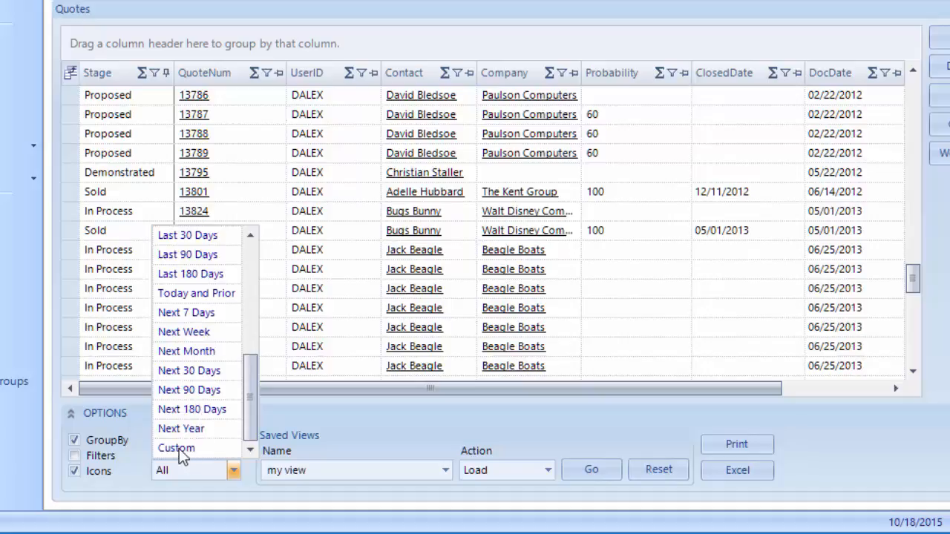
left_click(179, 448)
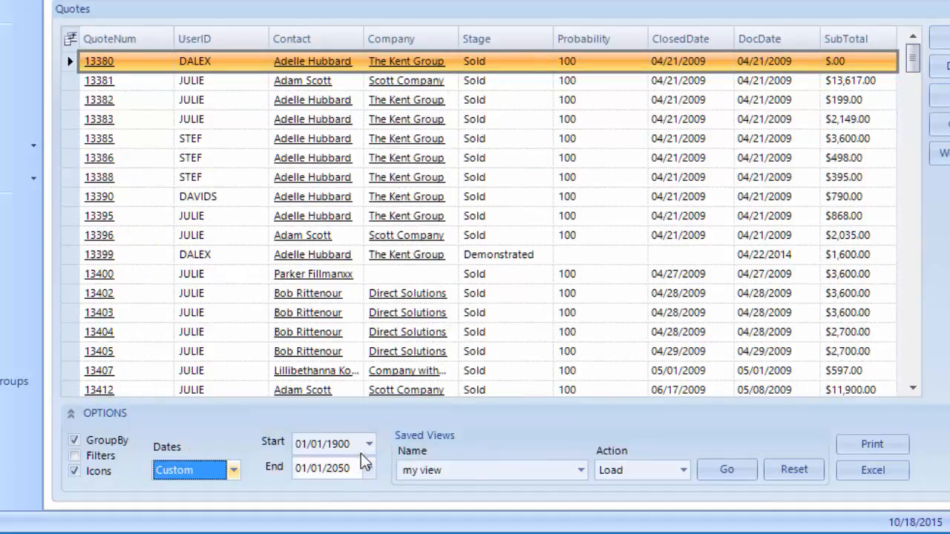
left_click(331, 444)
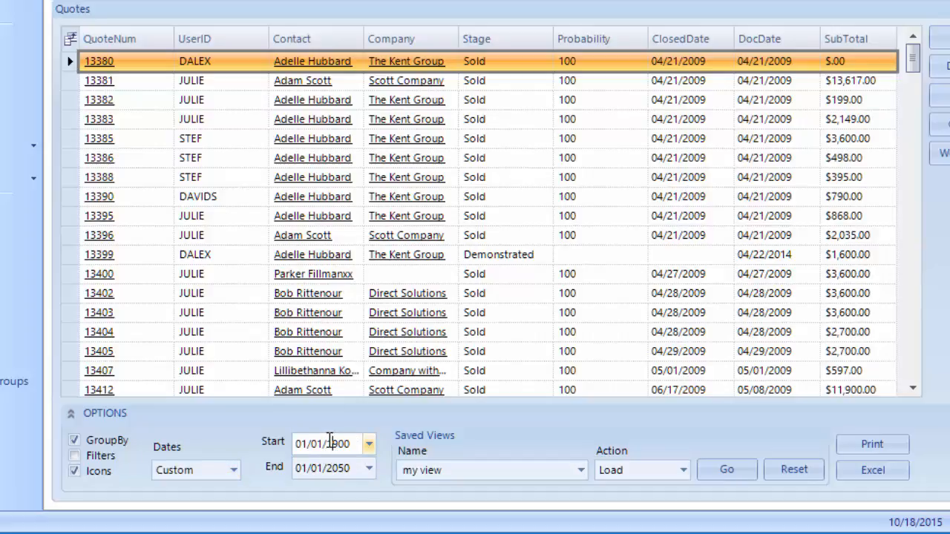
left_click_drag(331, 444, 356, 445)
type("2015")
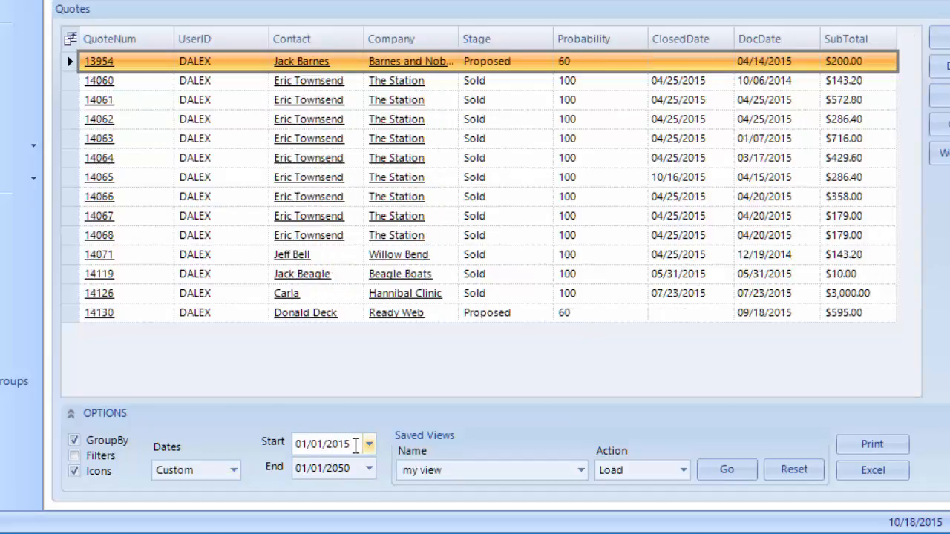